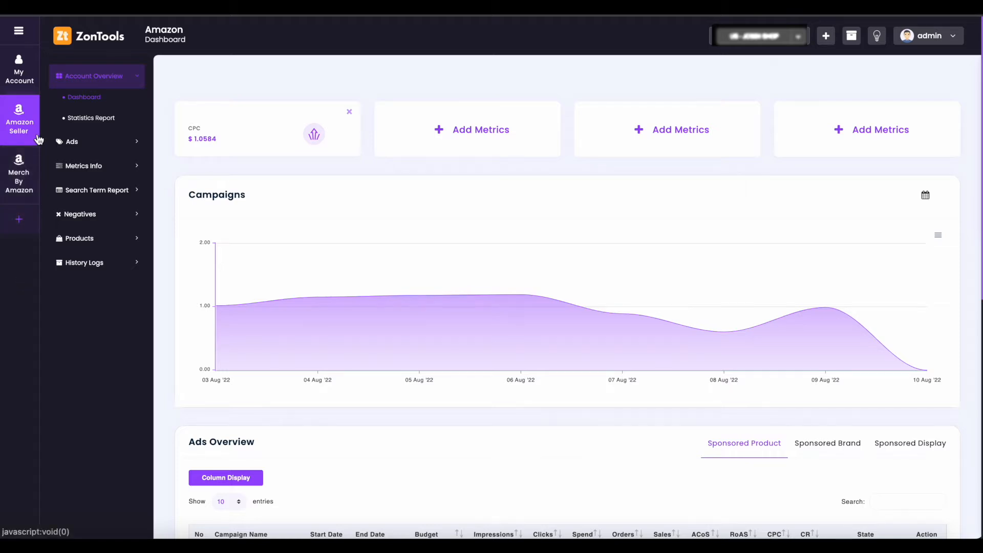
- Open the Product Group Network list for Sponsored Product ads and start adding a new PGN
{"action": "left_click", "coordinate": [138, 143]}
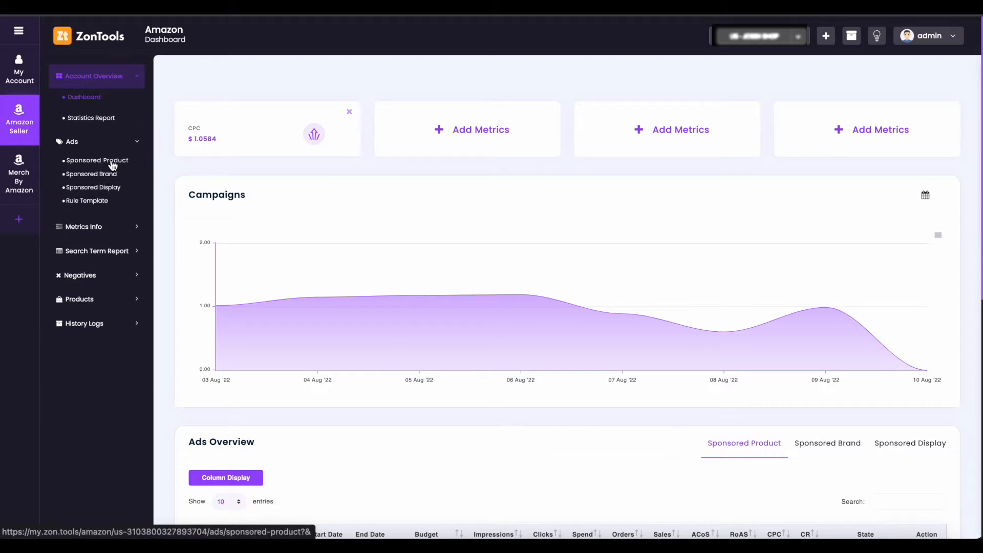
{"action": "left_click", "coordinate": [112, 163]}
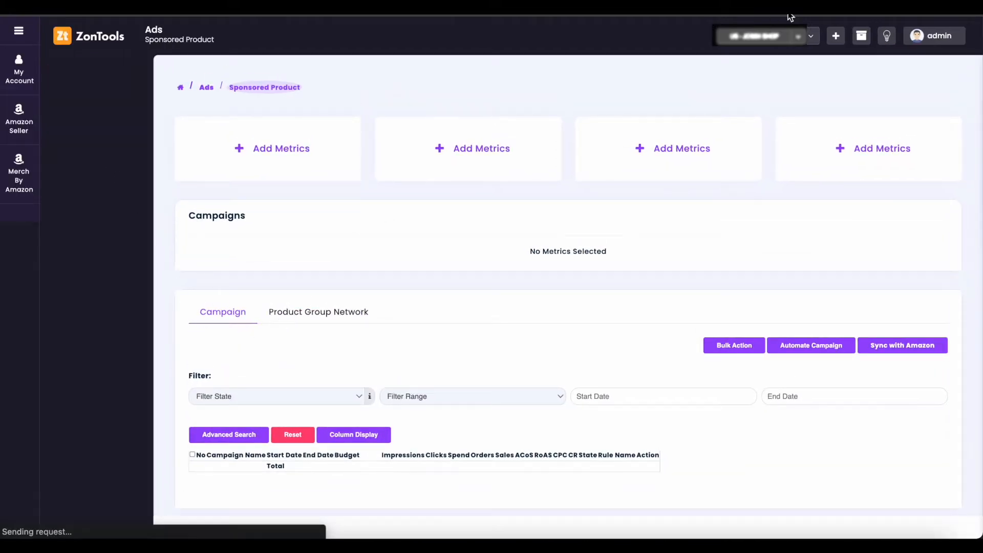
{"action": "scroll", "coordinate": [266, 307], "scroll_direction": "down", "scroll_amount": 3}
{"action": "left_click", "coordinate": [328, 233]}
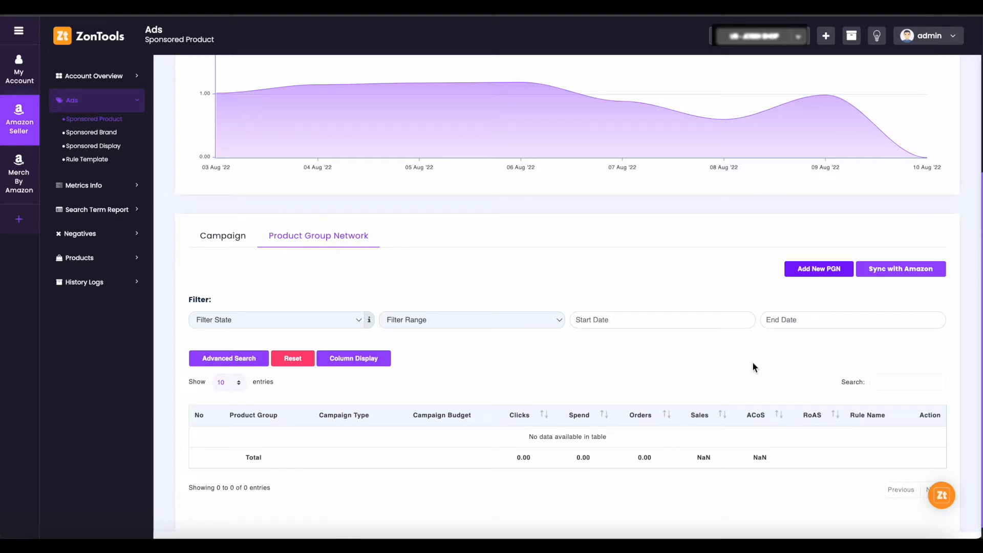
{"action": "left_click", "coordinate": [830, 272]}
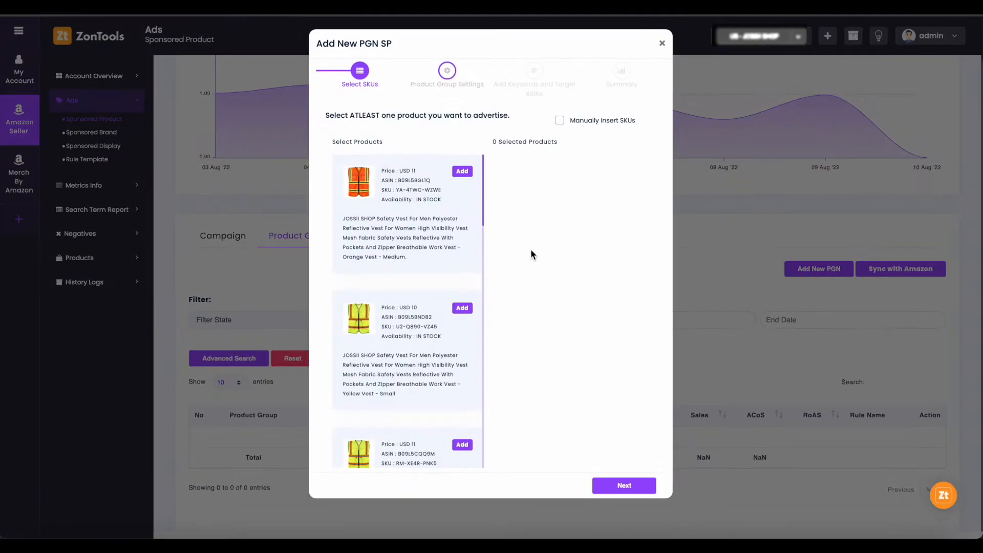
- Add the medium orange and medium yellow safety vests to the advertised products and continue to the product group settings
{"action": "left_click", "coordinate": [467, 172]}
{"action": "left_click", "coordinate": [461, 309]}
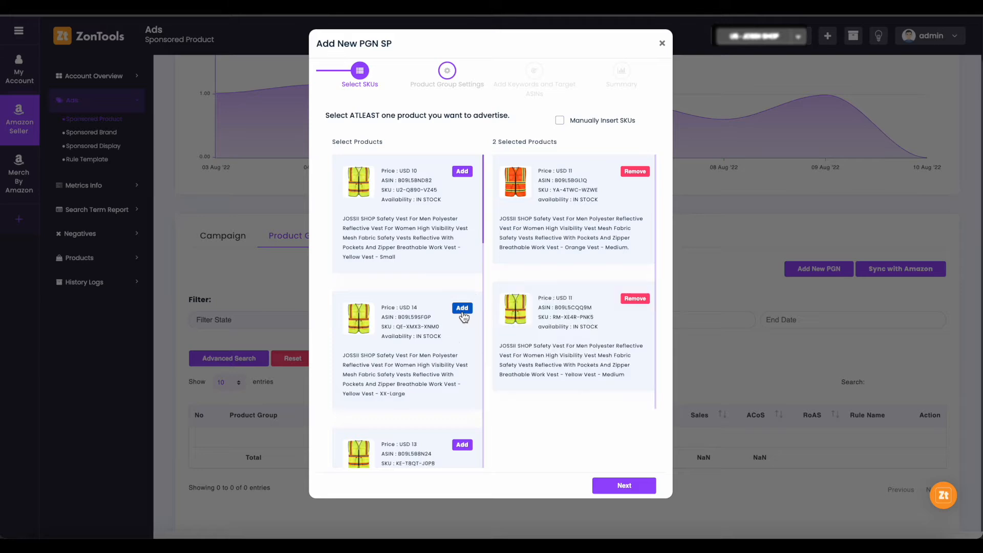
{"action": "left_click", "coordinate": [560, 121]}
{"action": "left_click", "coordinate": [631, 489]}
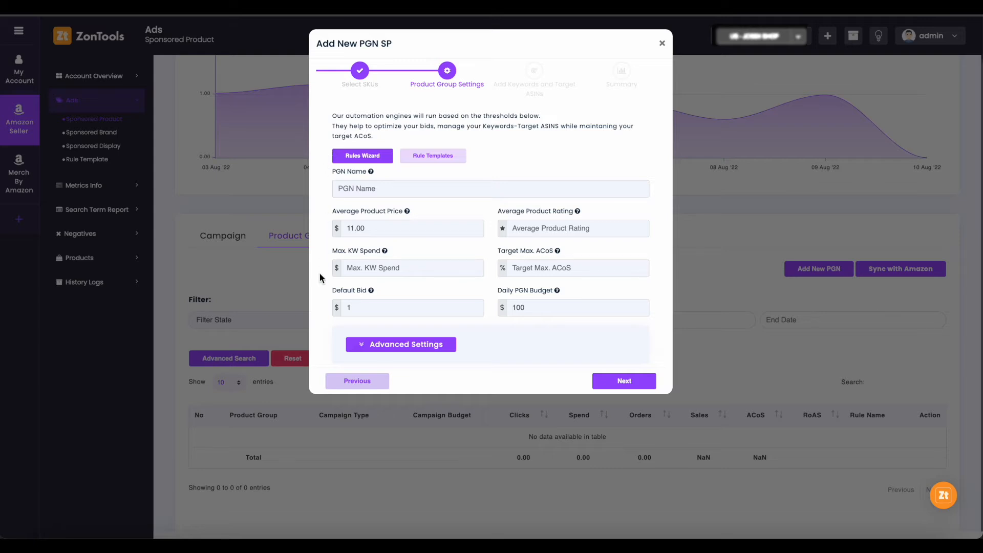
- In the PGN Rules Wizard, set the product sale price to 29.99, profit margin to 25% and profit margin after ad spend to 0%
{"action": "left_click", "coordinate": [365, 159]}
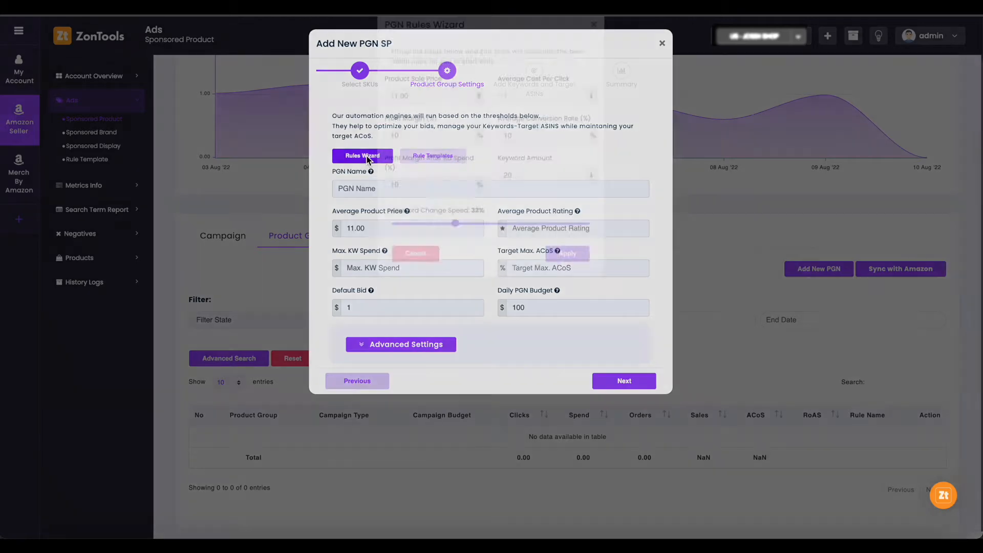
{"action": "left_click", "coordinate": [429, 115]}
{"action": "double_click", "coordinate": [429, 115]}
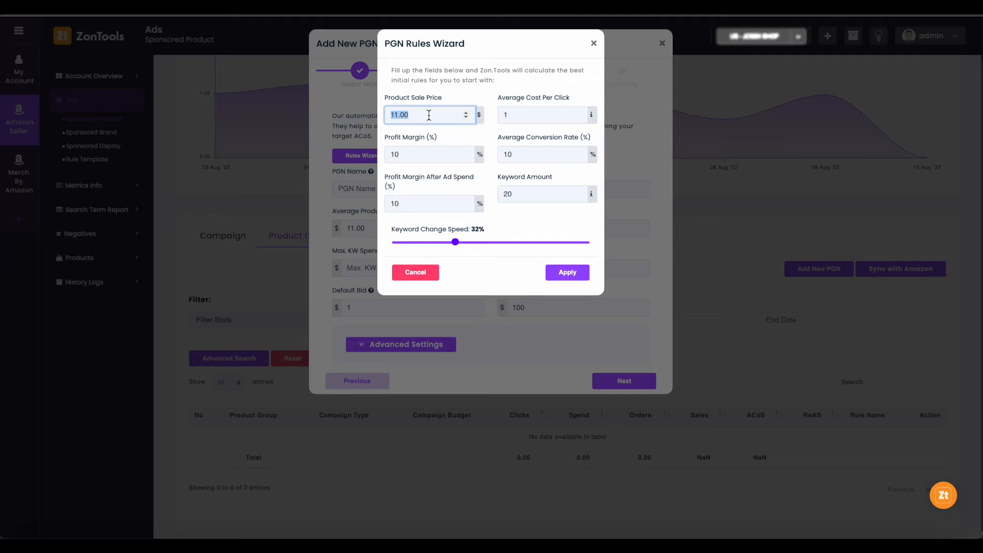
{"action": "type", "text": "29.99"}
{"action": "double_click", "coordinate": [436, 150]}
{"action": "type", "text": "25"}
{"action": "double_click", "coordinate": [436, 204]}
{"action": "type", "text": "0"}
- Set the wizard's average cost per click to 0.76 and average conversion rate to 9.73%
{"action": "double_click", "coordinate": [551, 113]}
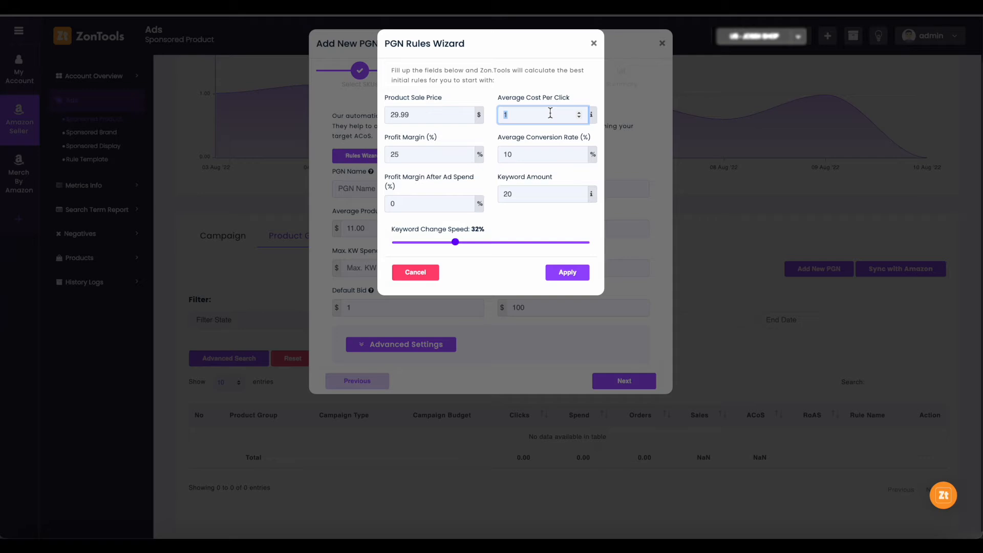
{"action": "type", "text": "0.76"}
{"action": "left_click", "coordinate": [551, 156]}
{"action": "key", "text": "ctrl+a"}
{"action": "type", "text": "9.73"}
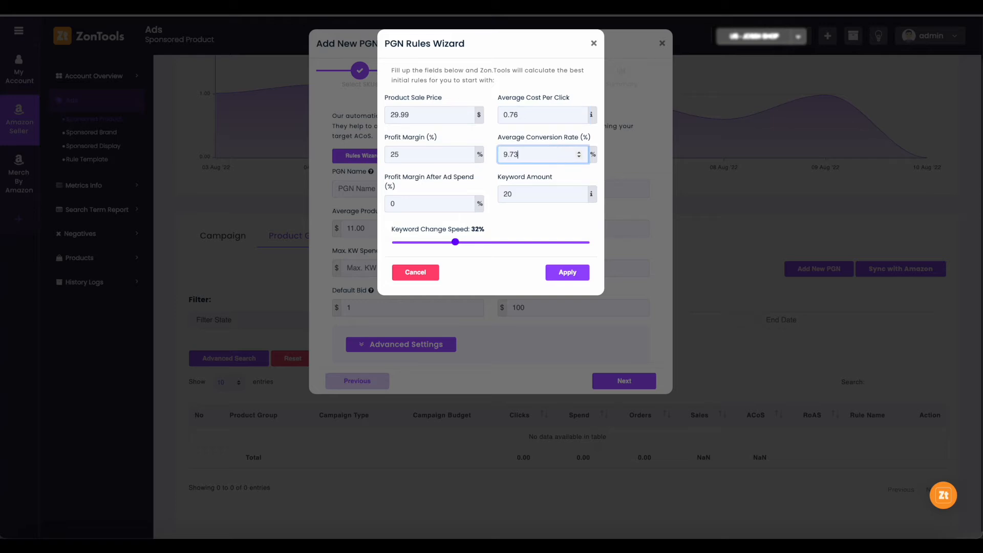
- Set the keyword amount to 2 and the keyword change speed to 20%, and apply the wizard's rules
{"action": "left_click", "coordinate": [555, 195]}
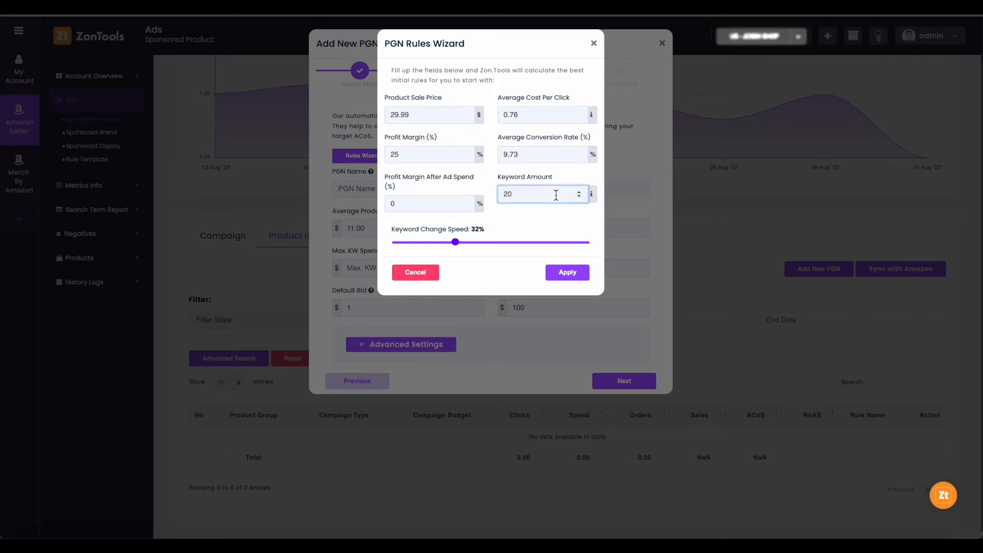
{"action": "left_click_drag", "start_coordinate": [492, 176], "coordinate": [555, 183]}
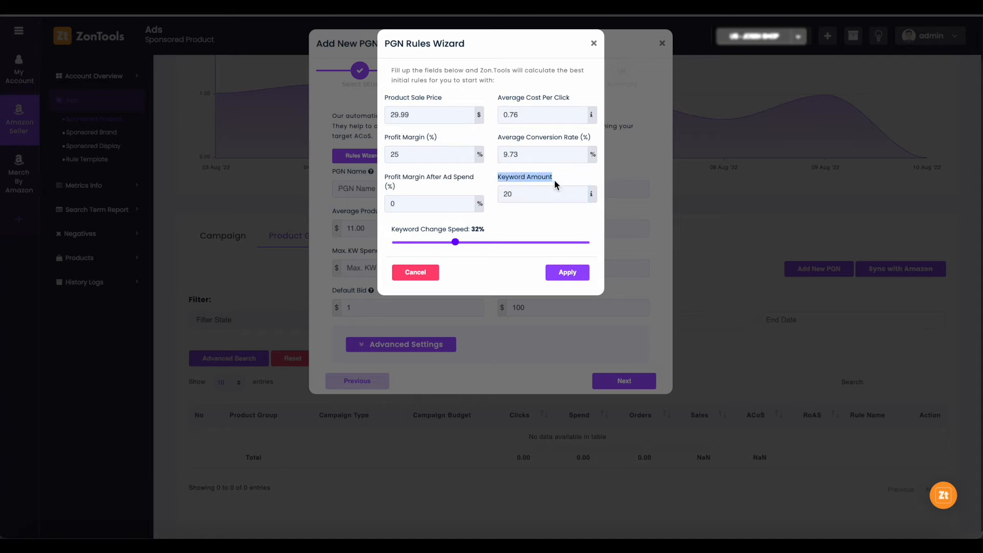
{"action": "double_click", "coordinate": [528, 195]}
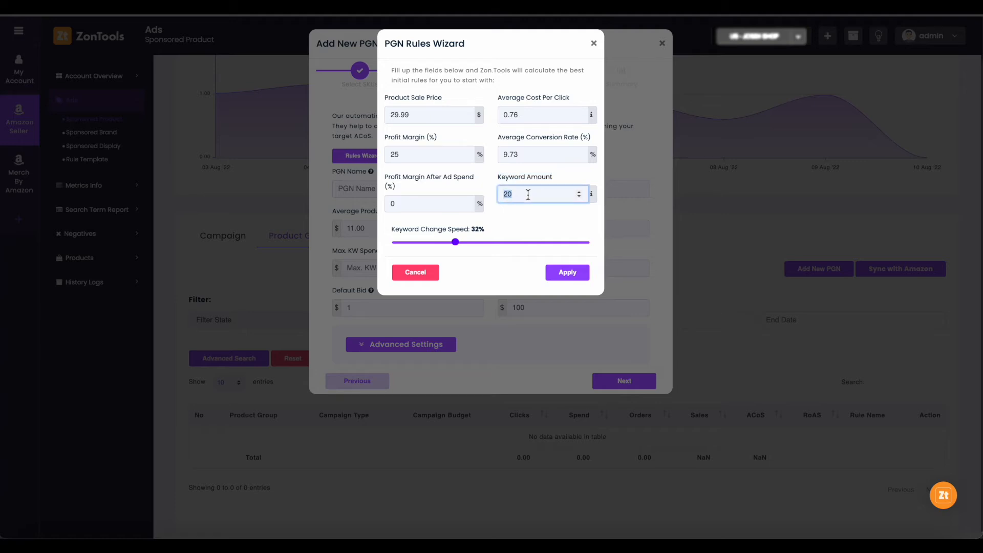
{"action": "type", "text": "2"}
{"action": "left_click_drag", "start_coordinate": [455, 244], "coordinate": [434, 249]}
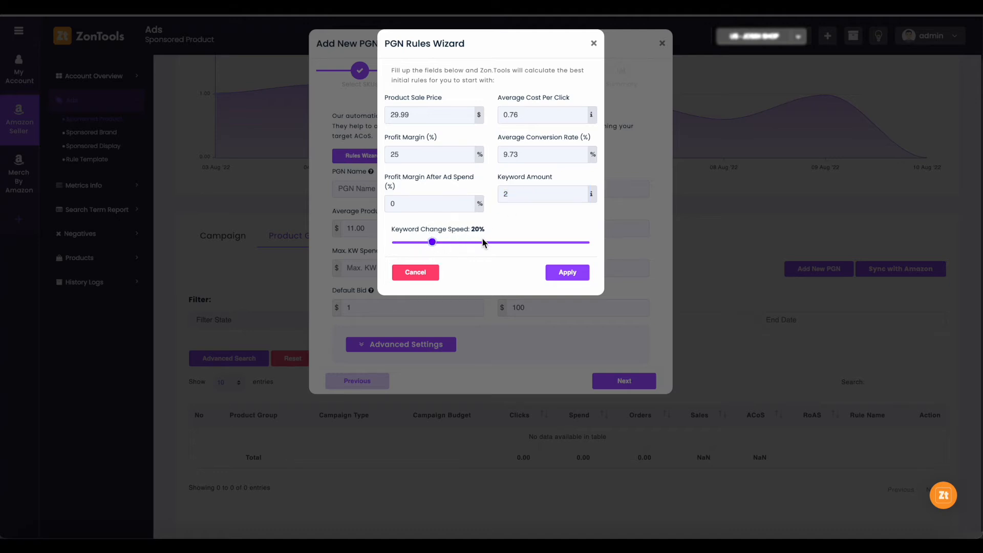
{"action": "left_click", "coordinate": [574, 273]}
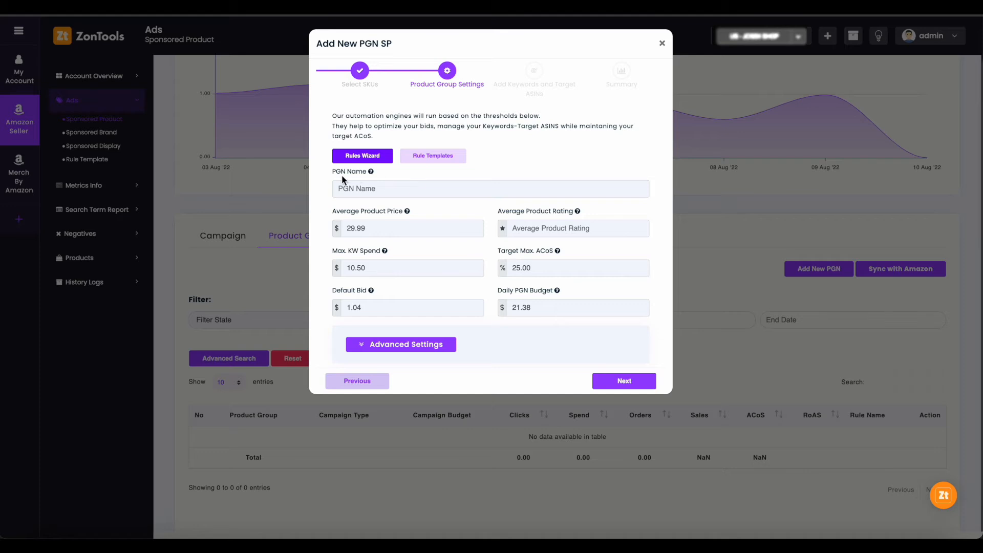
- Name the PGN "PGN Name SKU Product" and set its average product rating to 4.5
{"action": "left_click", "coordinate": [373, 189]}
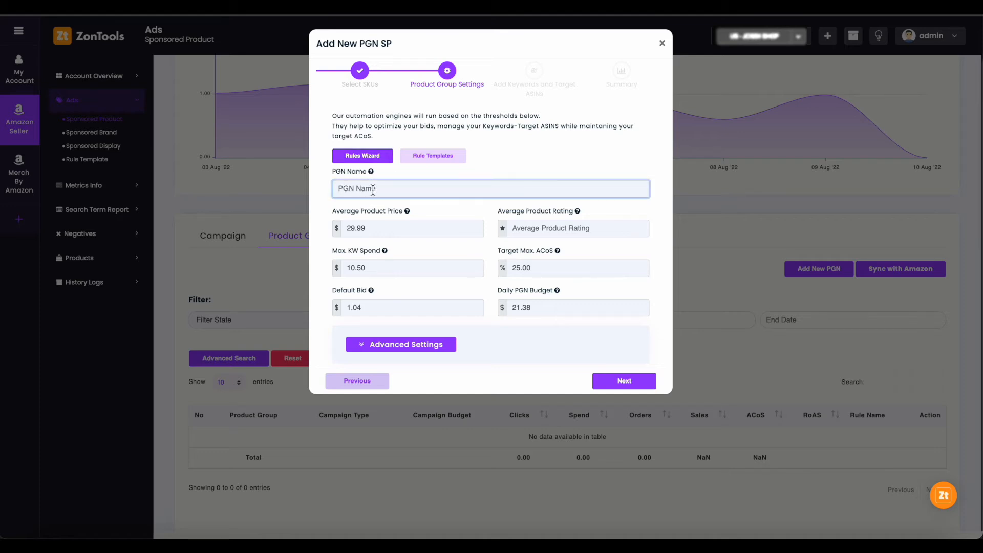
{"action": "type", "text": "PGN Name SKU Product"}
{"action": "double_click", "coordinate": [345, 192]}
{"action": "left_click", "coordinate": [539, 234]}
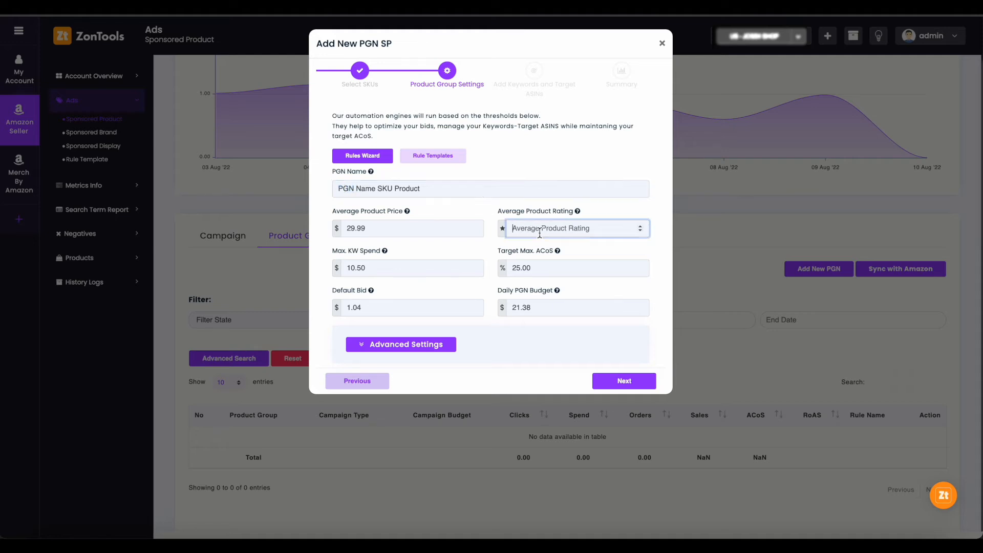
{"action": "type", "text": "4.5"}
- In the advanced settings, turn on the No Defense, No ASIN, No Category and No Brand ad group exclusions
{"action": "left_click", "coordinate": [396, 349]}
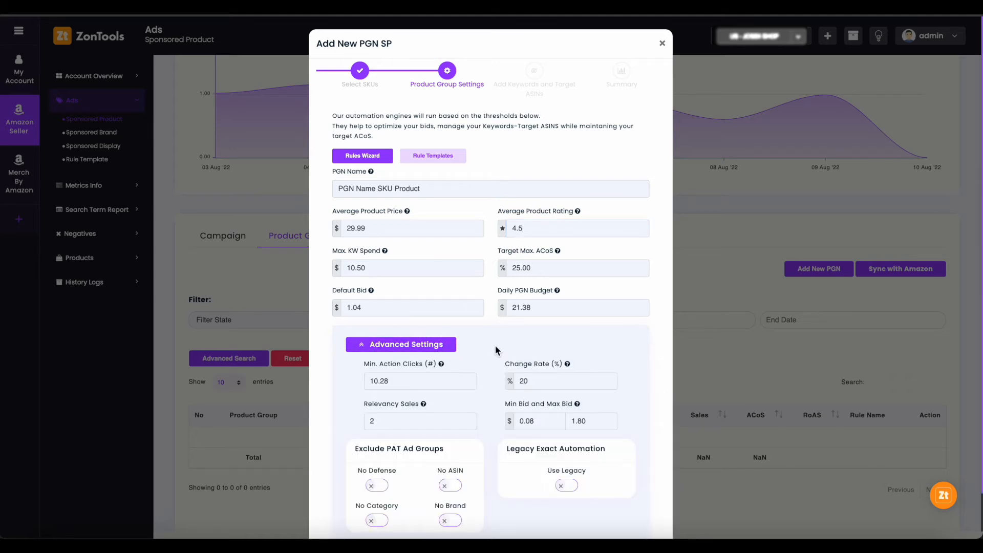
{"action": "scroll", "coordinate": [496, 345], "scroll_direction": "down", "scroll_amount": 1}
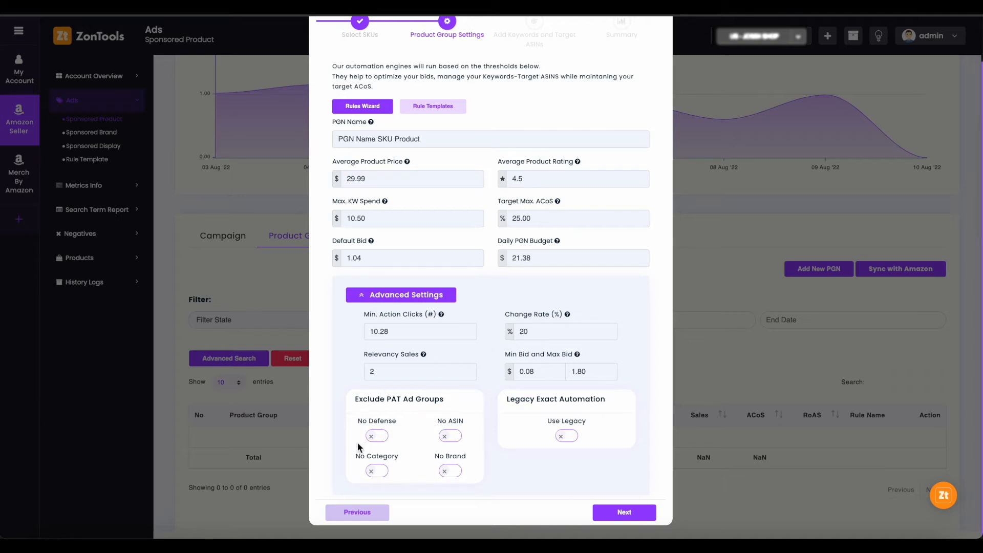
{"action": "left_click", "coordinate": [380, 436]}
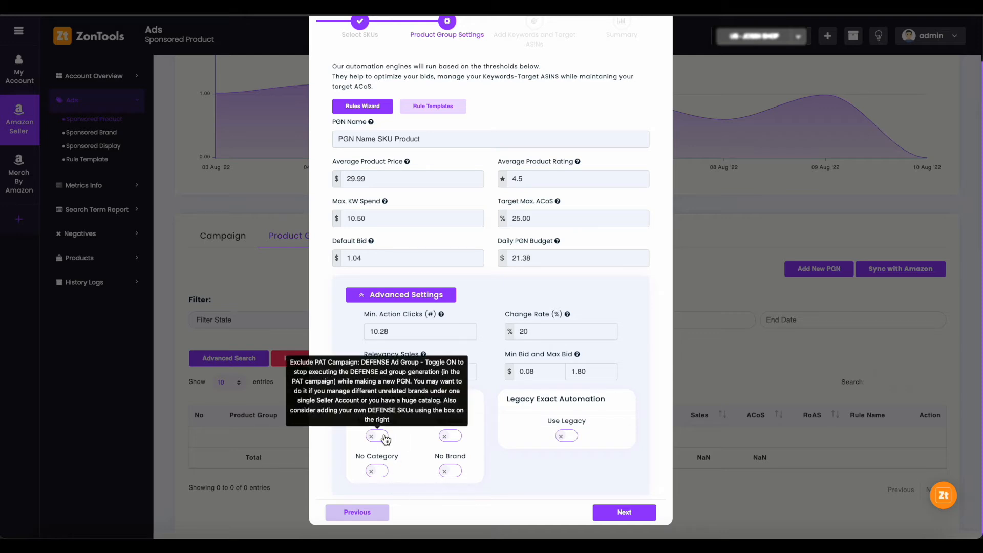
{"action": "left_click", "coordinate": [454, 436]}
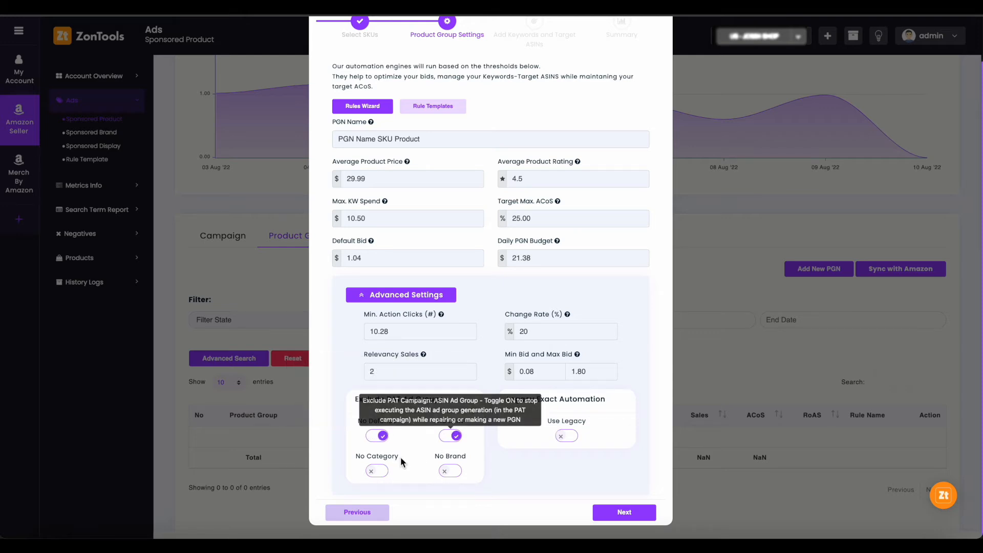
{"action": "left_click", "coordinate": [382, 472]}
{"action": "left_click", "coordinate": [449, 471]}
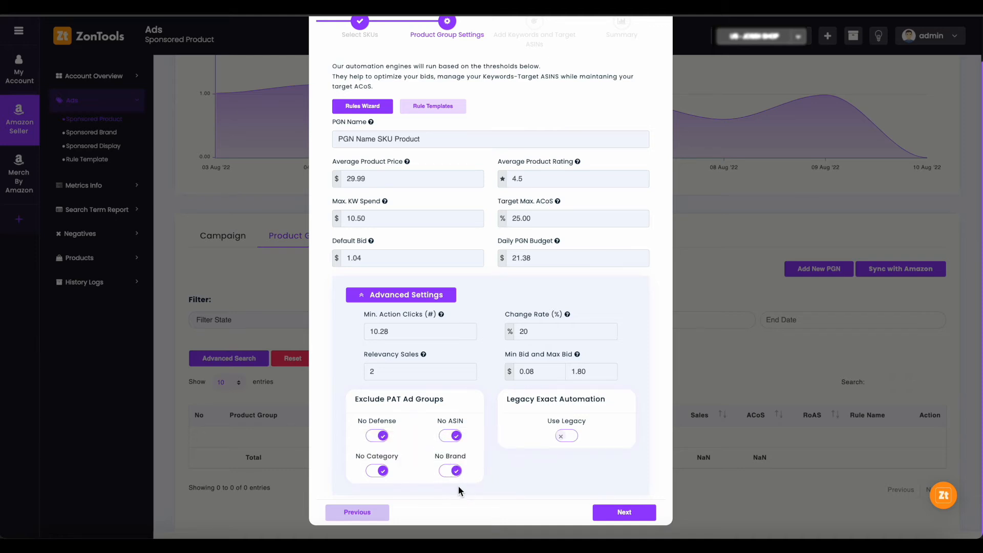
- Turn all four PAT ad group exclusions back off
{"action": "left_click", "coordinate": [450, 472]}
{"action": "left_click", "coordinate": [377, 471]}
{"action": "left_click", "coordinate": [450, 436]}
{"action": "left_click", "coordinate": [449, 436]}
{"action": "left_click", "coordinate": [377, 436]}
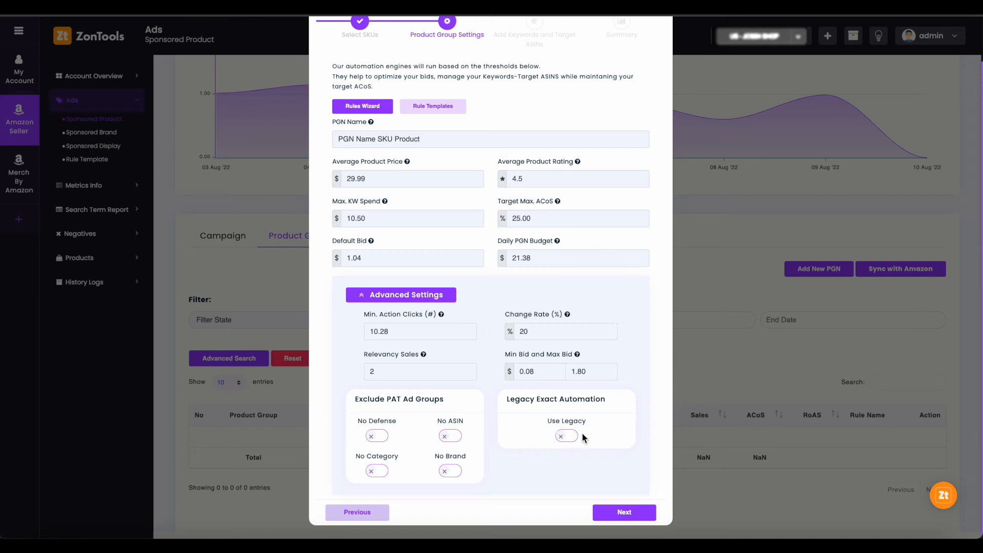
- Continue to the keyword stage and enter Keyword1 and Keyword2 on separate lines as keywords
{"action": "mouse_move", "coordinate": [568, 439]}
{"action": "left_click", "coordinate": [626, 514]}
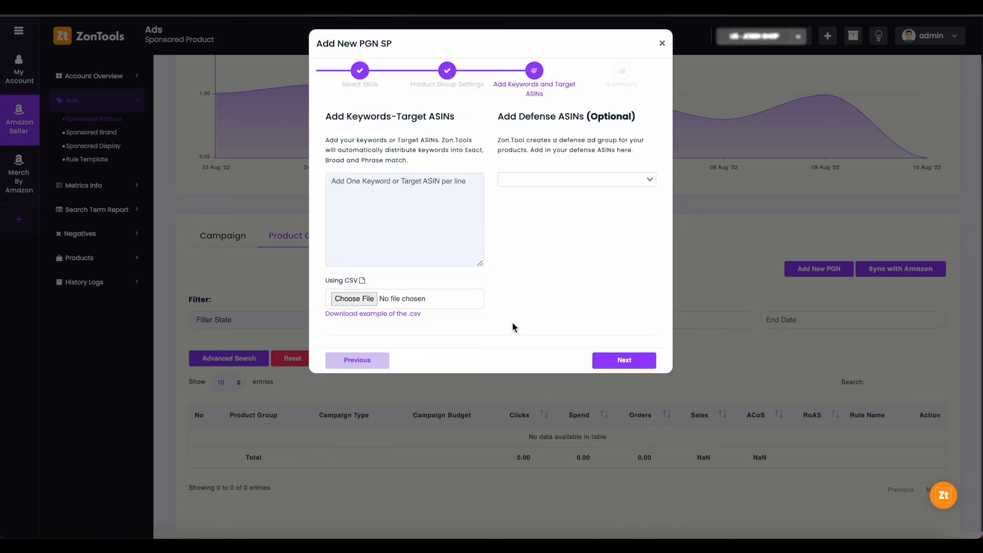
{"action": "left_click", "coordinate": [406, 203]}
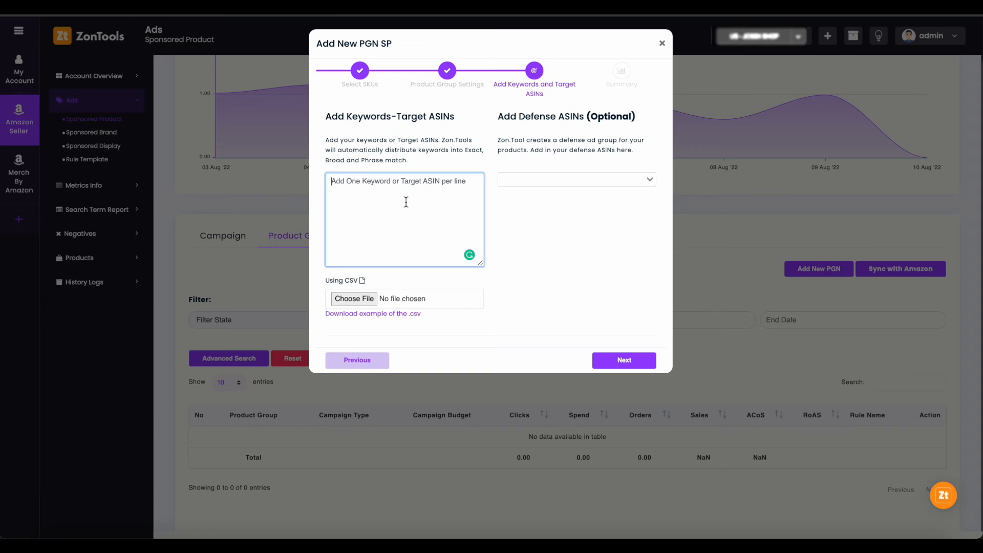
{"action": "type", "text": "Keyword"}
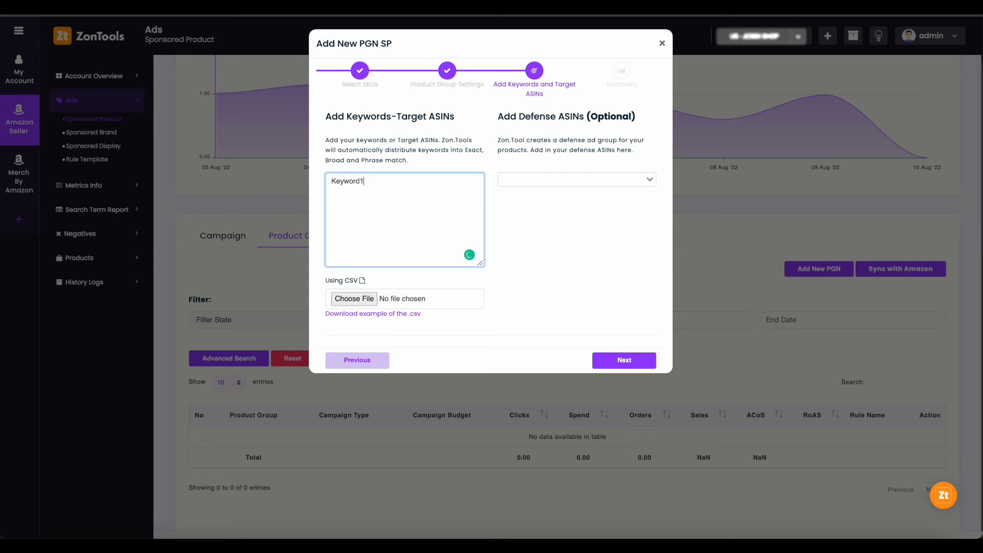
{"action": "type", "text": "1"}
{"action": "key", "text": "Return"}
{"action": "type", "text": "Keywords"}
{"action": "key", "text": "BackSpace"}
{"action": "type", "text": "2"}
- Add B09L5BS5HY and B09L58SPNG as defense ASINs and continue to the summary
{"action": "left_click_drag", "start_coordinate": [497, 120], "coordinate": [629, 128]}
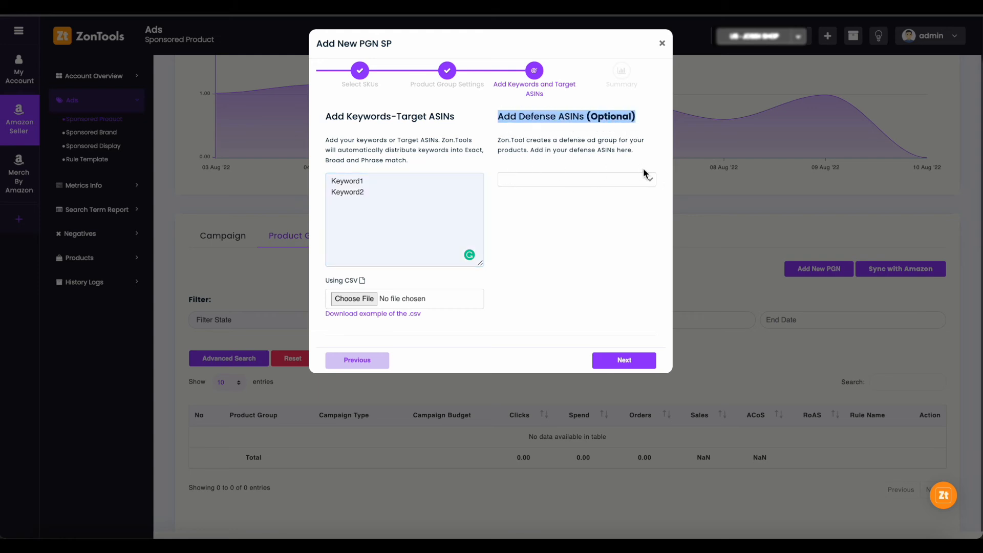
{"action": "left_click", "coordinate": [650, 181]}
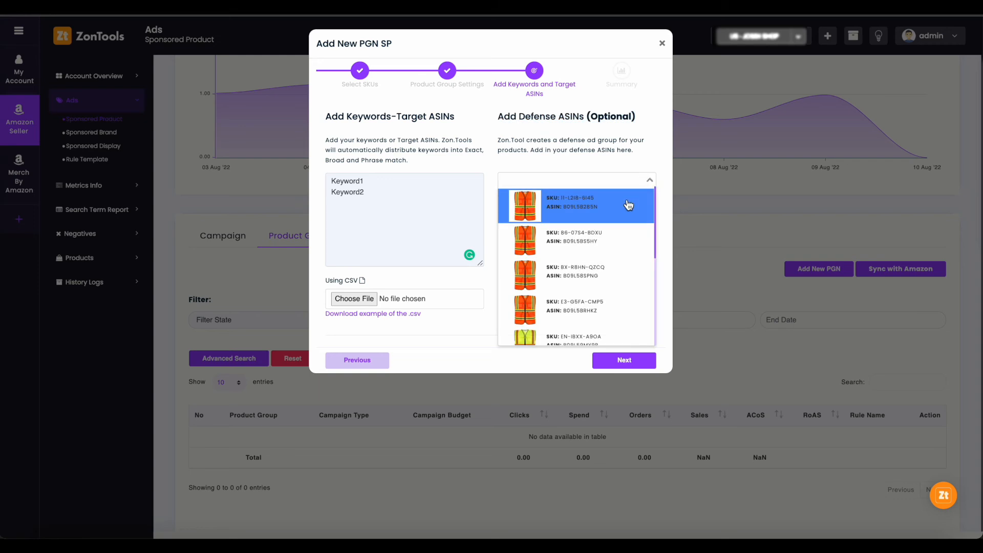
{"action": "left_click", "coordinate": [604, 241]}
{"action": "left_click", "coordinate": [643, 176]}
{"action": "left_click", "coordinate": [606, 271]}
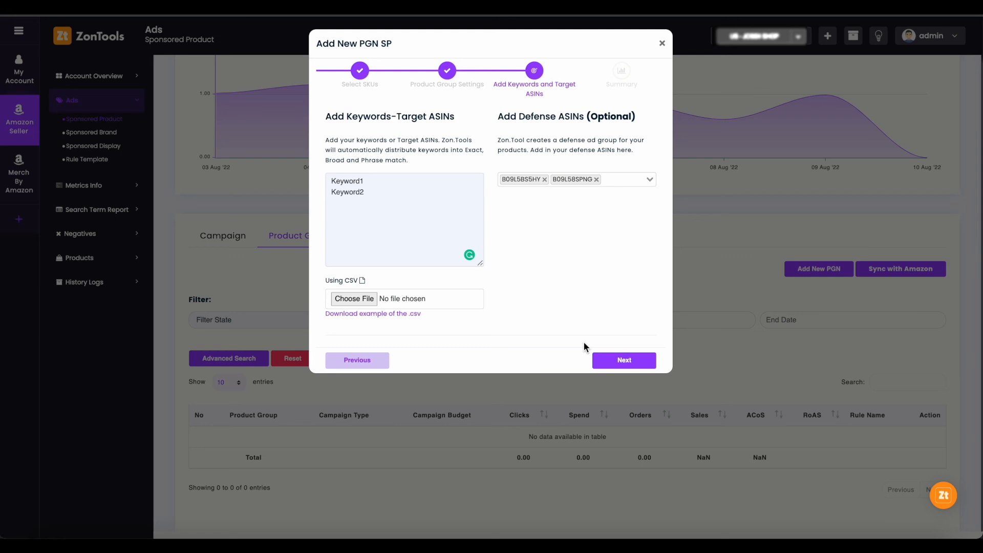
{"action": "left_click", "coordinate": [632, 367]}
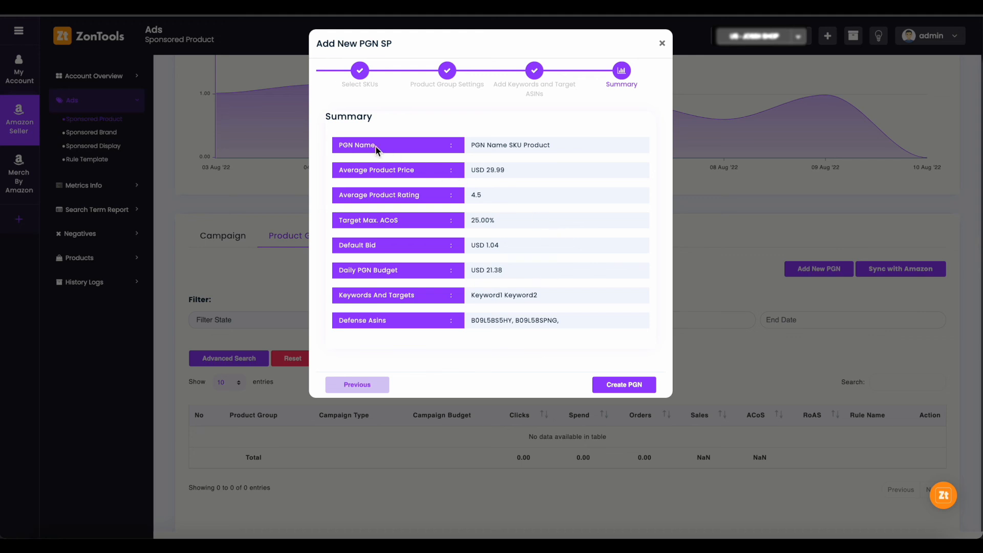
- Review the PGN summary, create the PGN and acknowledge the confirmation
{"action": "double_click", "coordinate": [341, 119]}
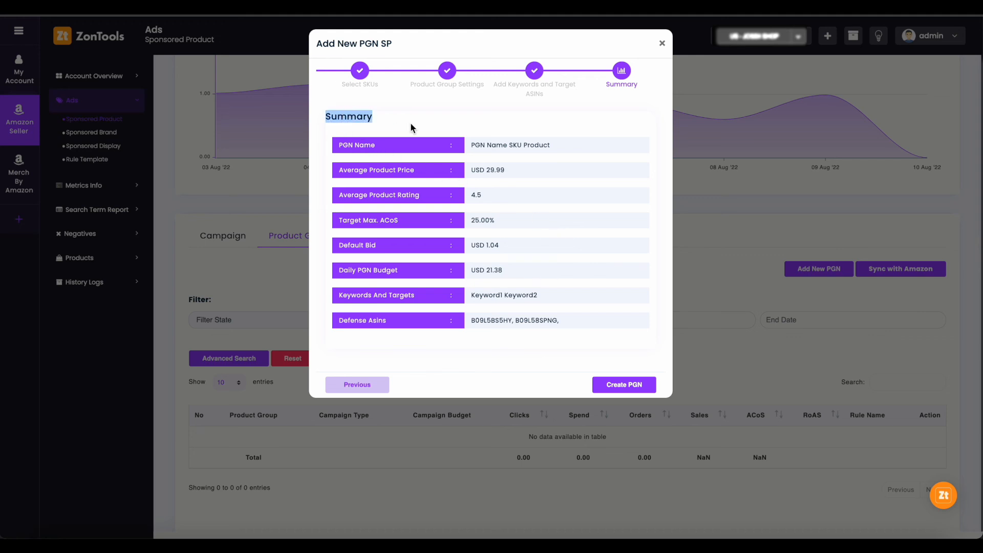
{"action": "left_click", "coordinate": [548, 147]}
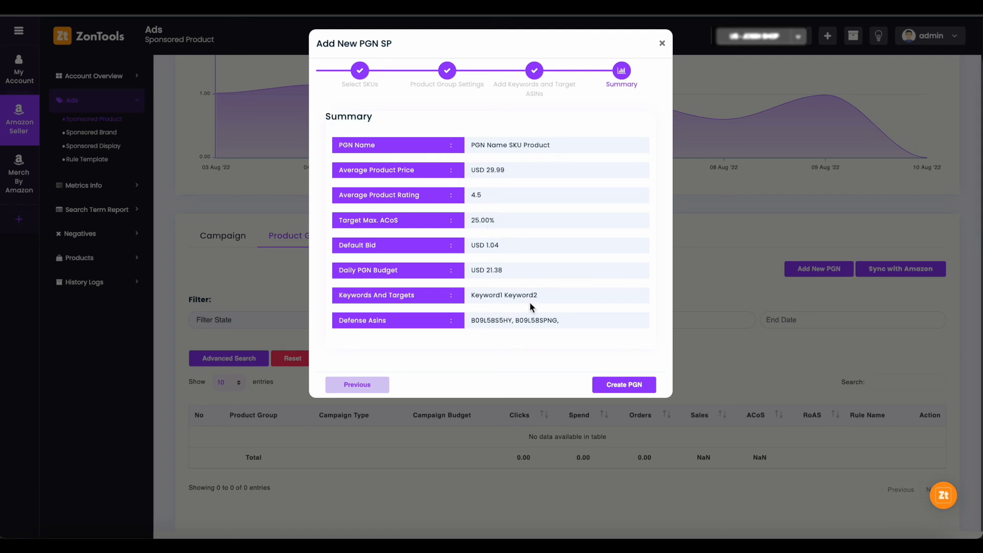
{"action": "left_click", "coordinate": [633, 386]}
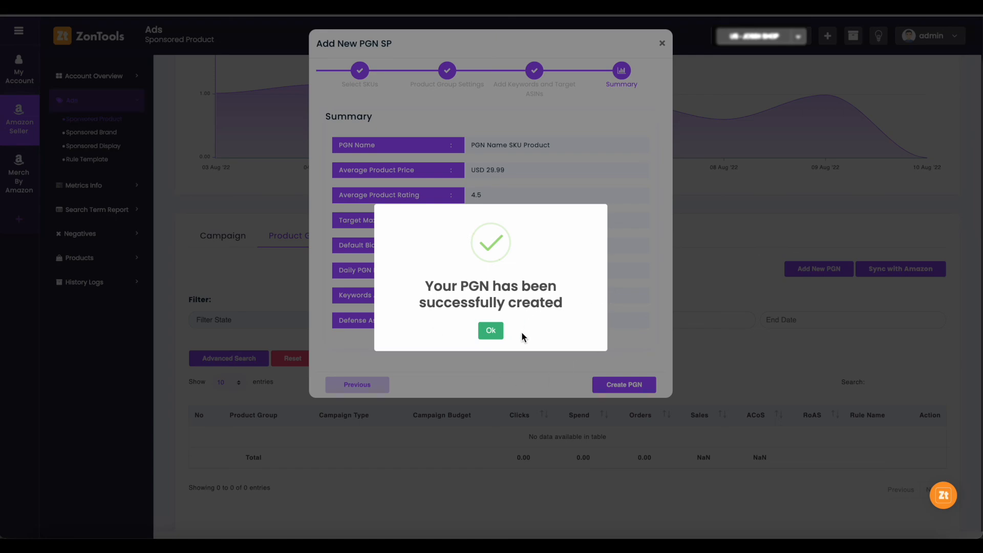
{"action": "left_click", "coordinate": [492, 331]}
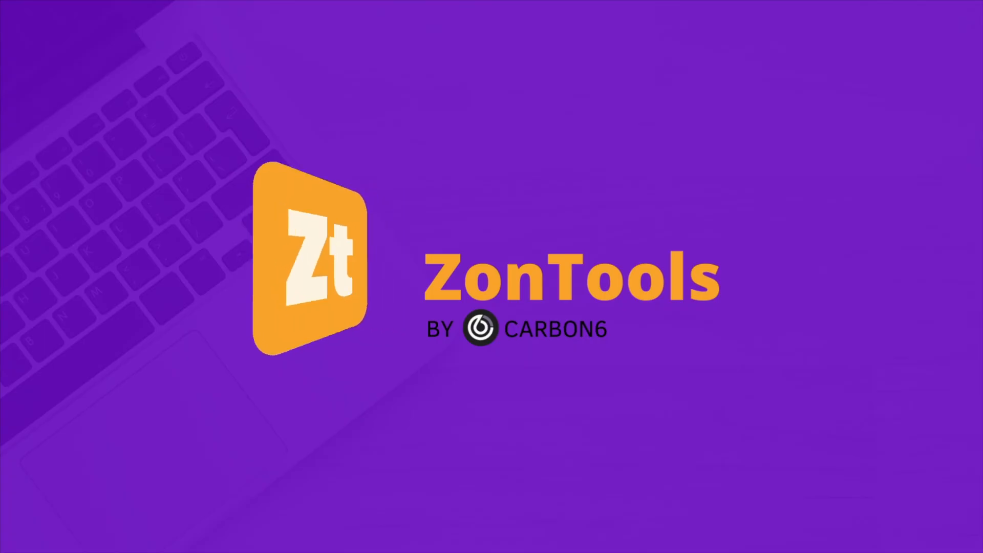